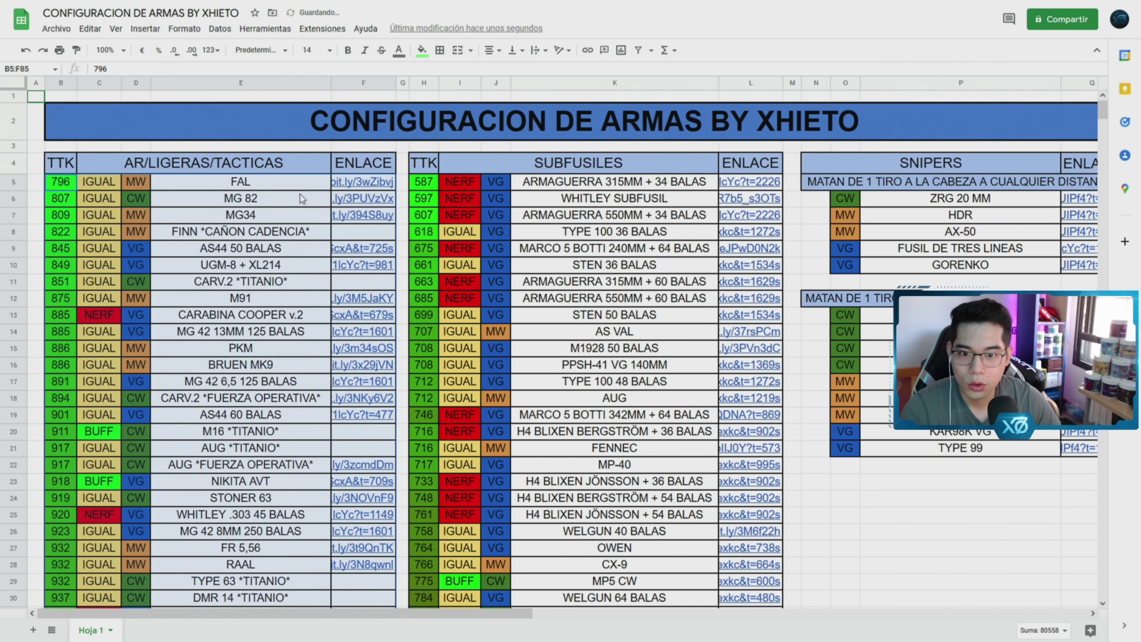
Review the fastest-TTK entries of the AR/LIGERAS/TACTICAS table, from FINN *CAÑON CADENCIA* through CARABINA COOPER v.2 to M16 *TITANIO*.
click(240, 232)
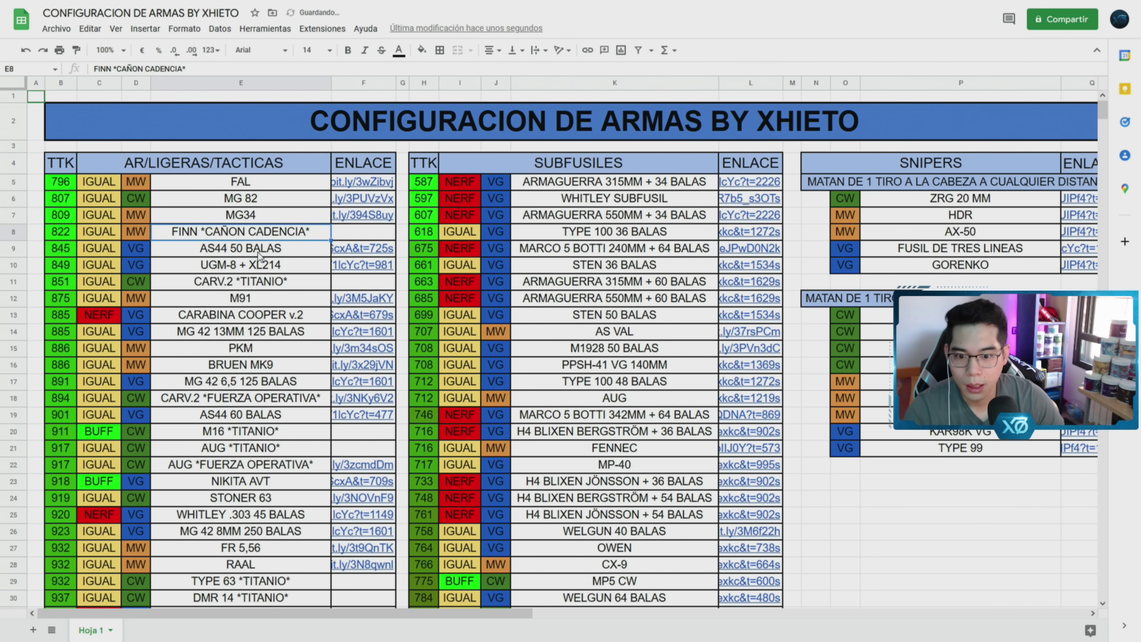
click(205, 319)
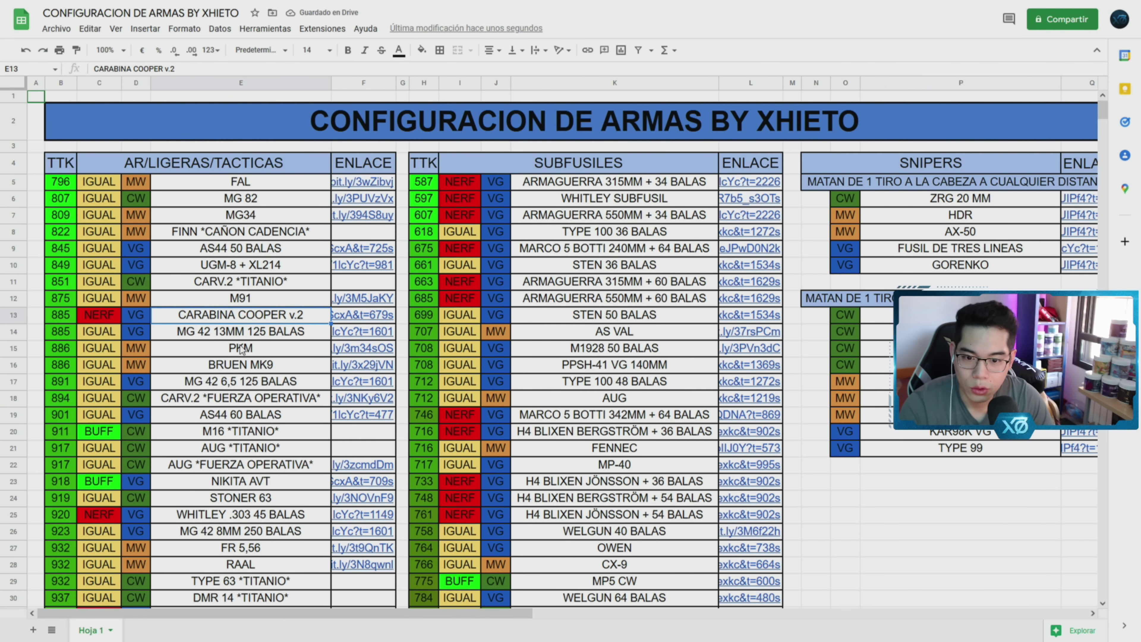
scroll(216, 337, down, 2)
click(225, 349)
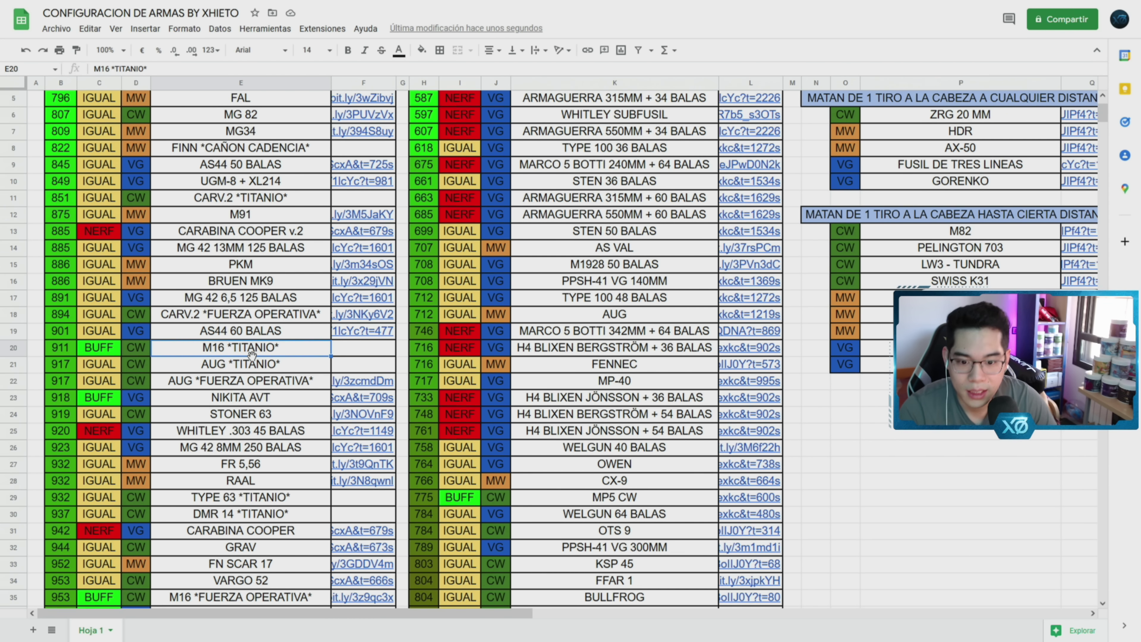
Examine the mid-table AR/LIGERAS/TACTICAS entries from UGM-8 + 560MM and VOLKSSTURMGGEWEHR through M13 and FARA 83 to CR-56 AMAX.
scroll(252, 356, down, 12)
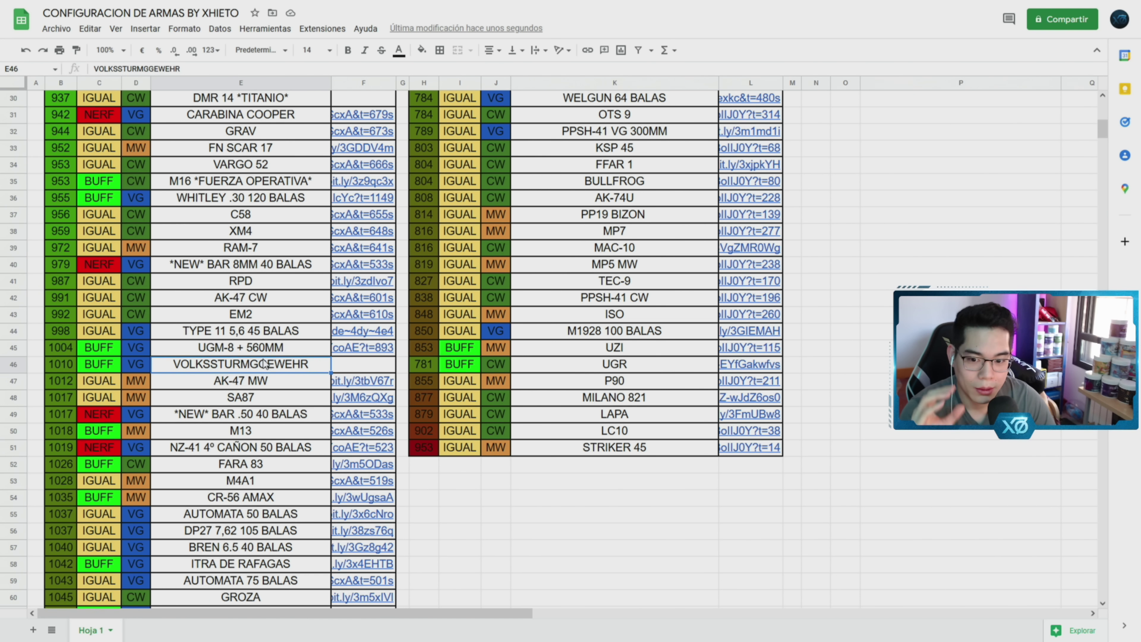
drag(258, 349, 262, 364)
scroll(261, 364, down, 2)
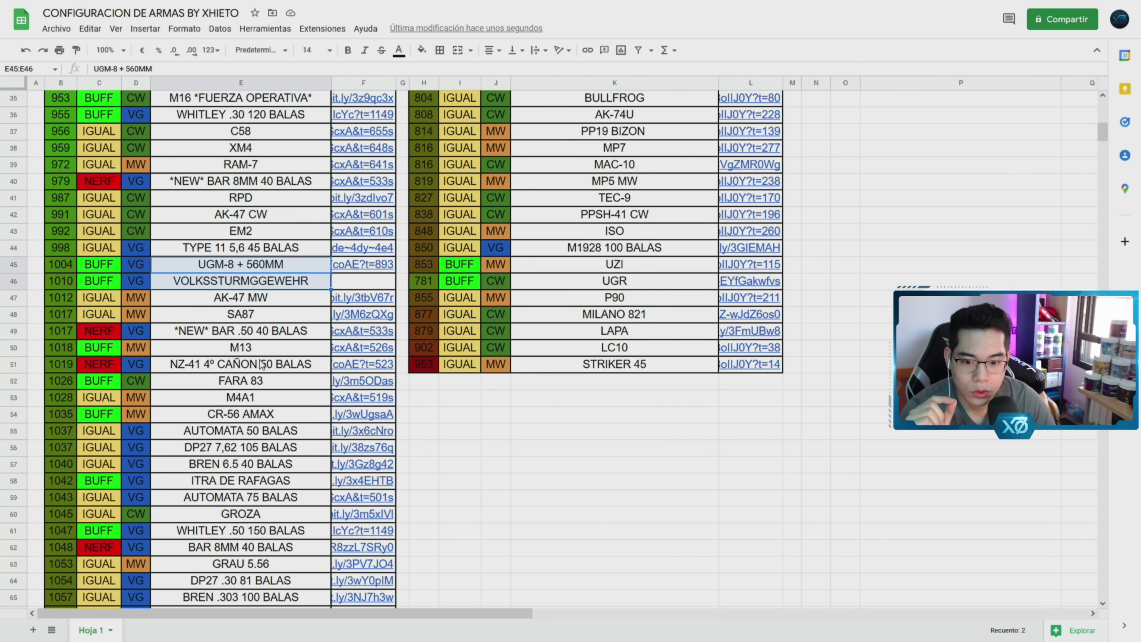
click(224, 331)
click(223, 353)
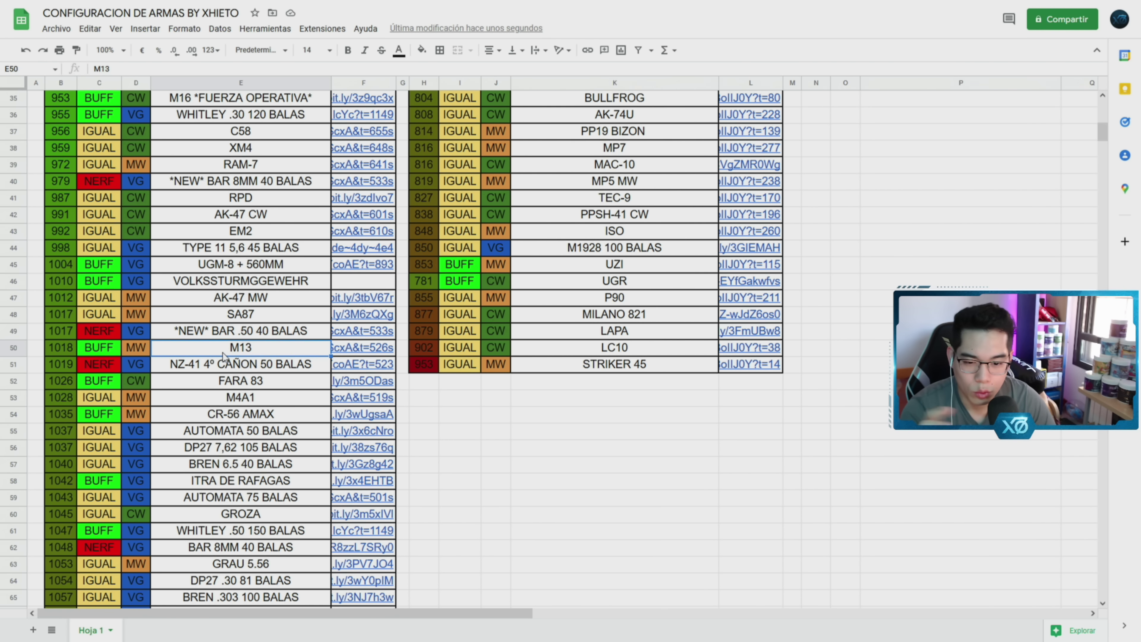
scroll(223, 353, down, 4)
click(269, 215)
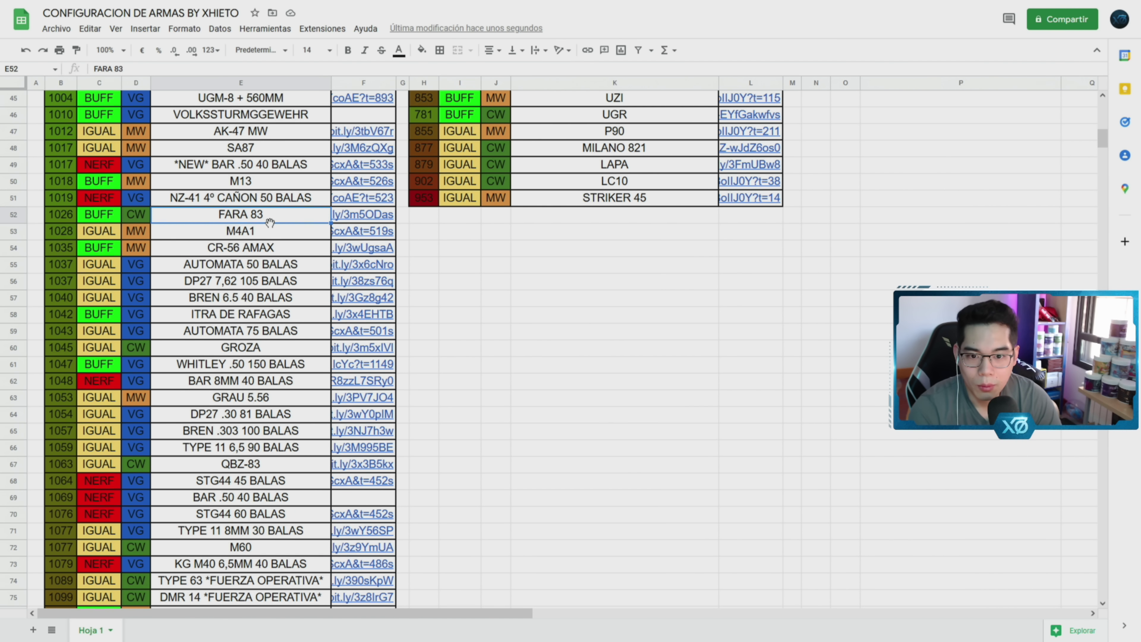
click(252, 249)
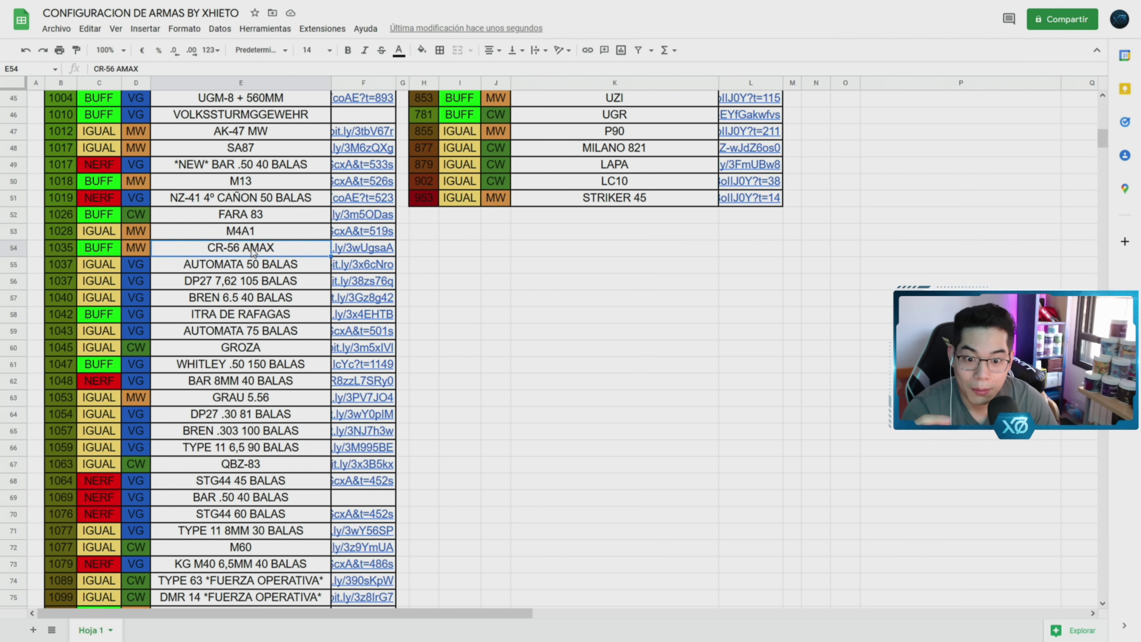
Examine the slowest-TTK AR/LIGERAS/TACTICAS entries, from STG44 60 BALAS through KILO 141 and NZ-41 3º CAÑON to VARGO-S *45 BALAS*.
scroll(250, 248, down, 10)
scroll(249, 453, up, 8)
click(250, 431)
scroll(249, 431, down, 2)
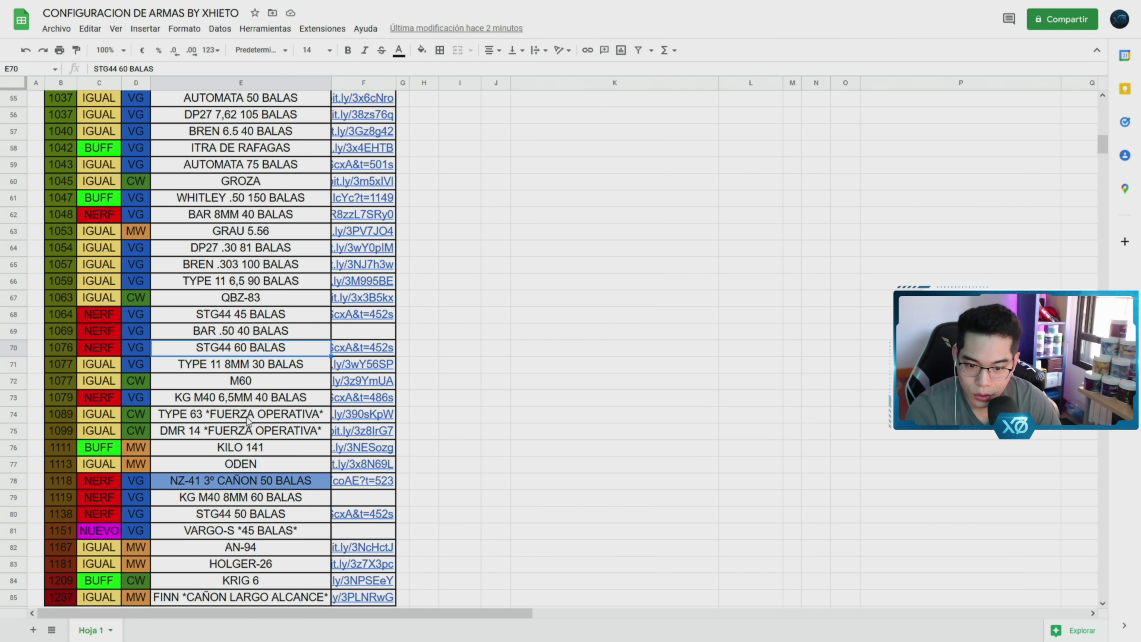
click(250, 400)
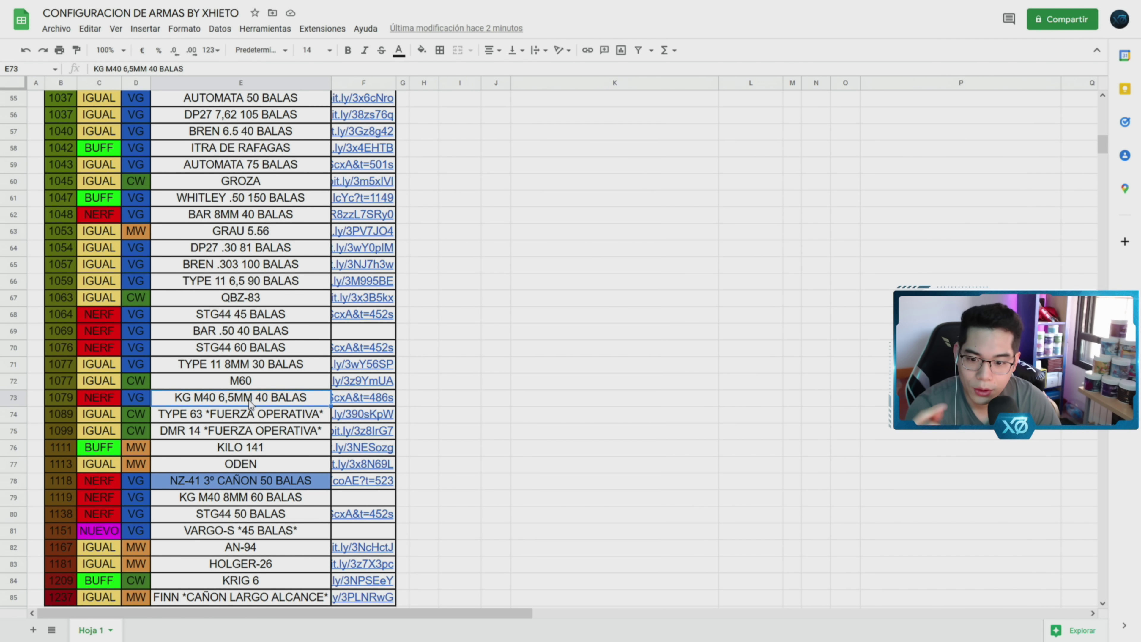
scroll(250, 404, down, 2)
click(254, 366)
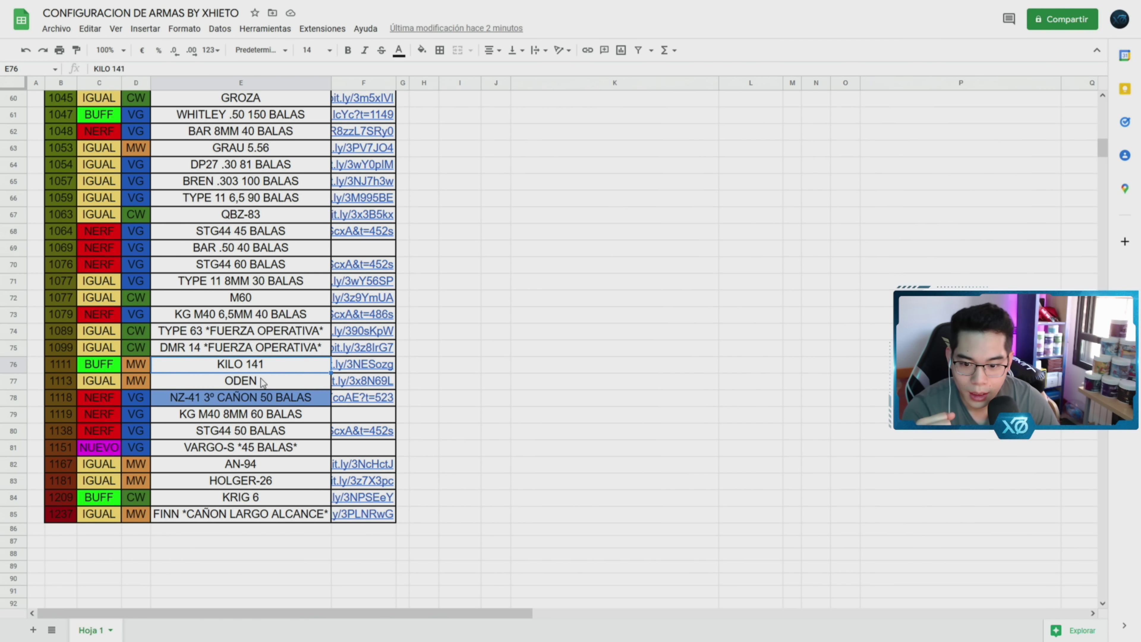
click(263, 404)
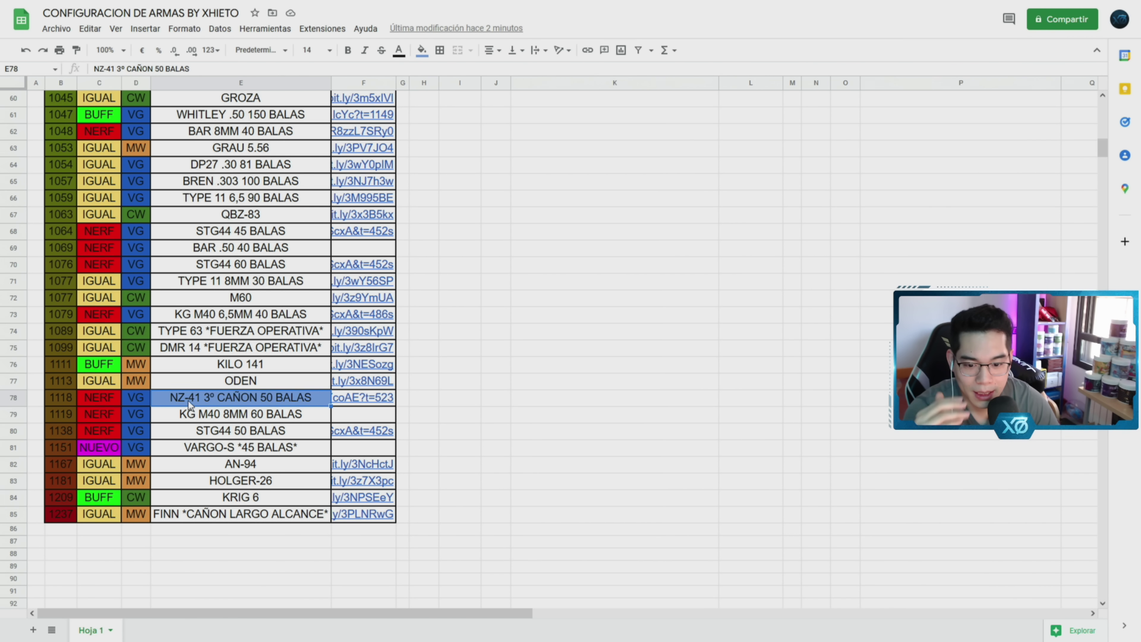
click(200, 419)
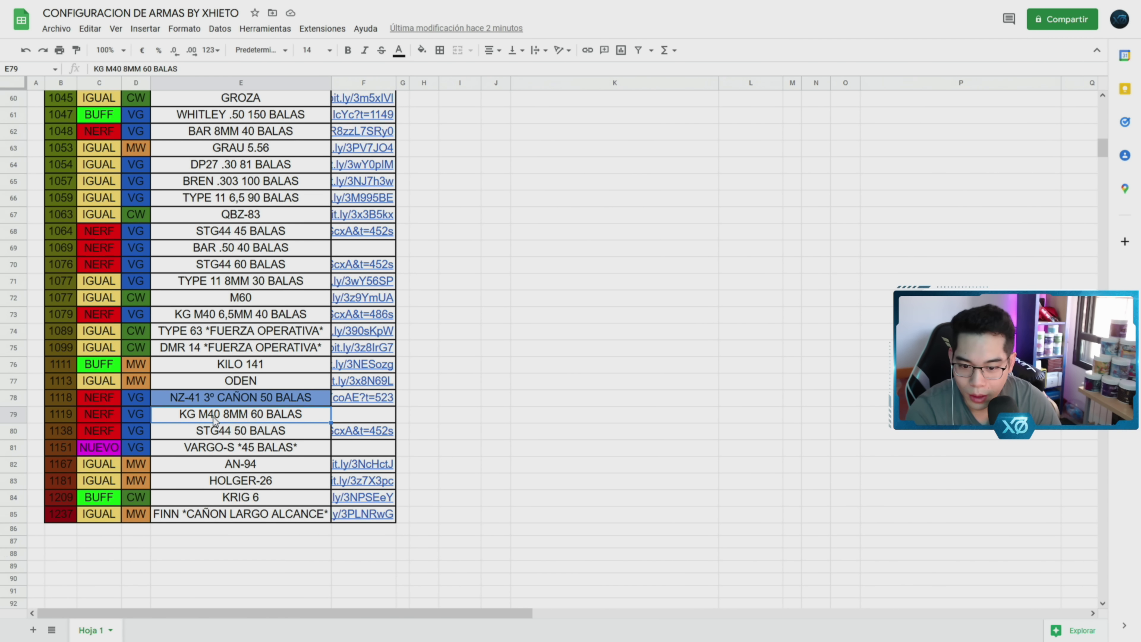
click(246, 436)
click(248, 452)
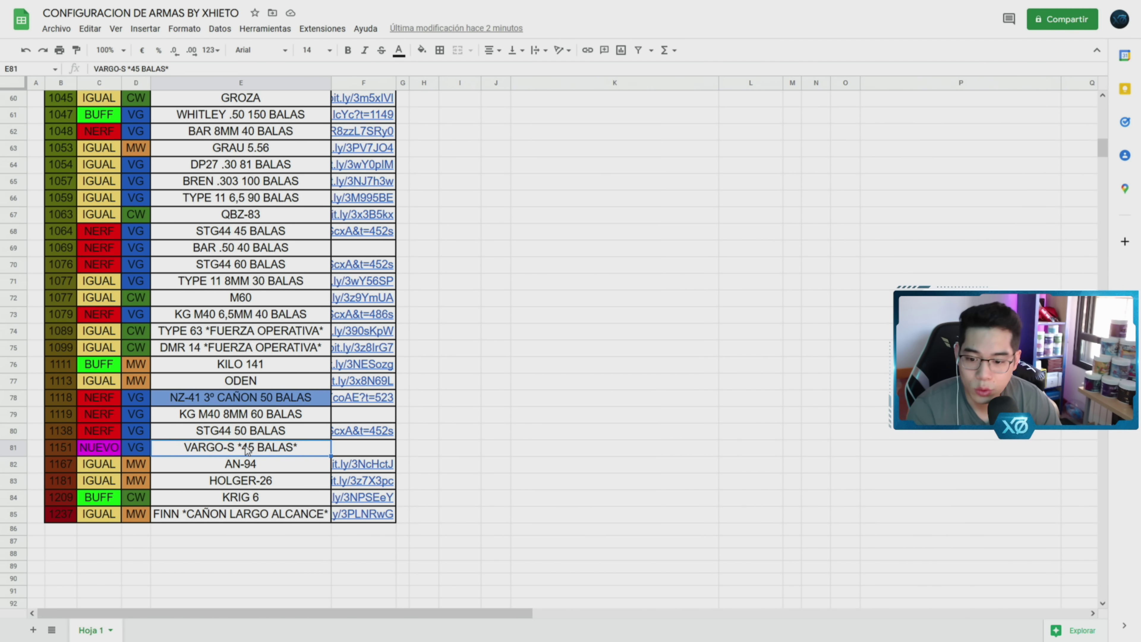
Return to the VOLKSSTURMGGEWEHR entry and select its row from the status cell through the ENLACE cell.
scroll(245, 448, up, 10)
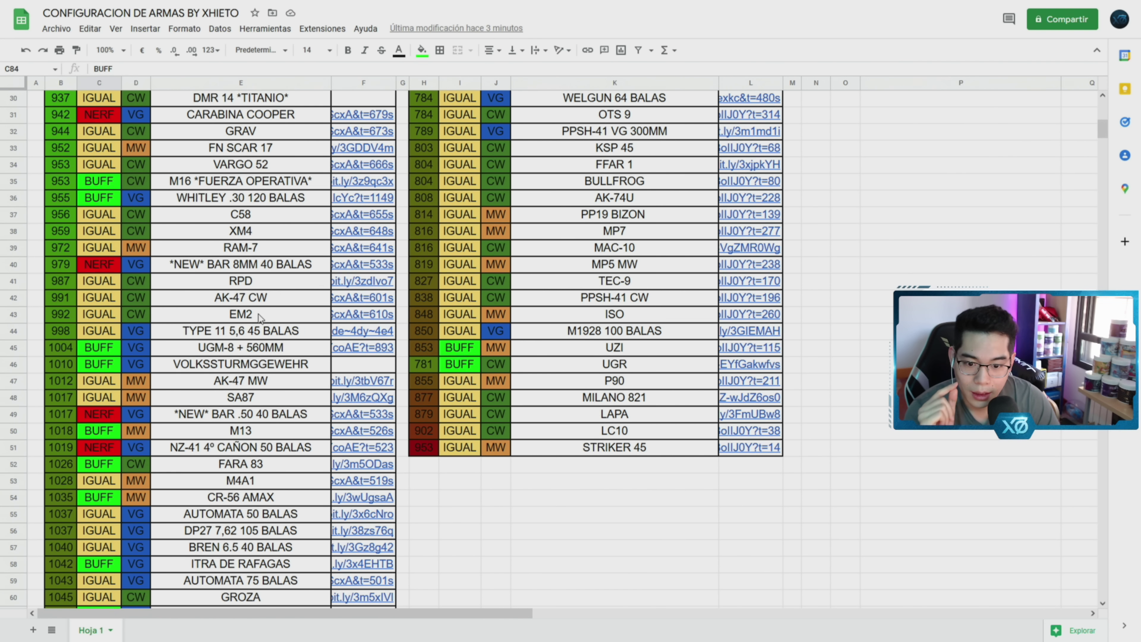
drag(243, 364, 107, 363)
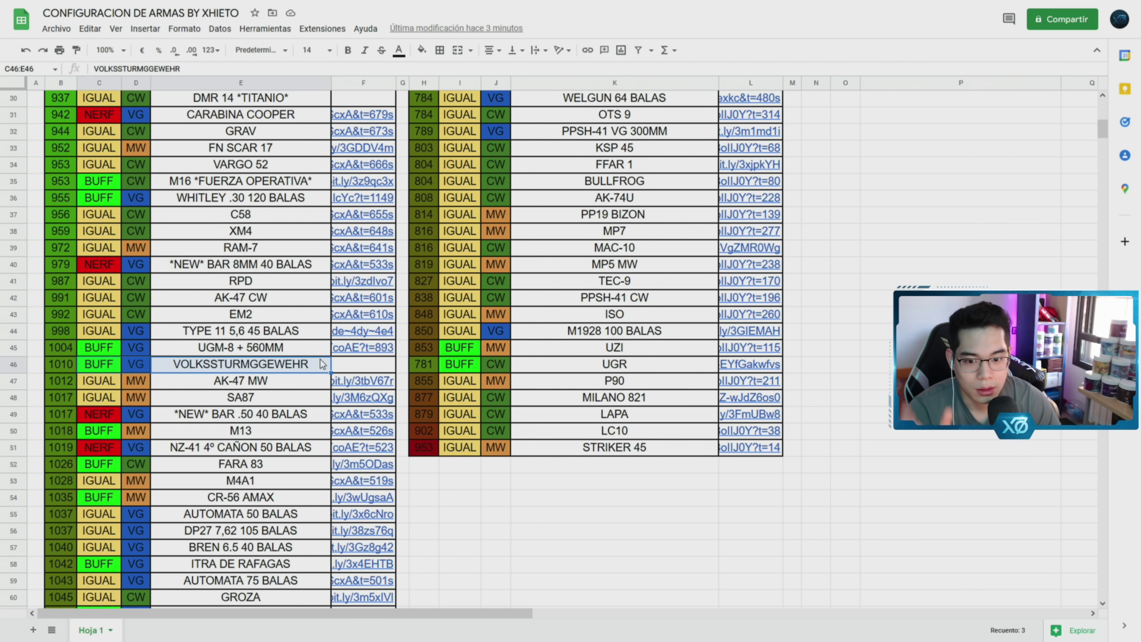
drag(367, 368, 81, 366)
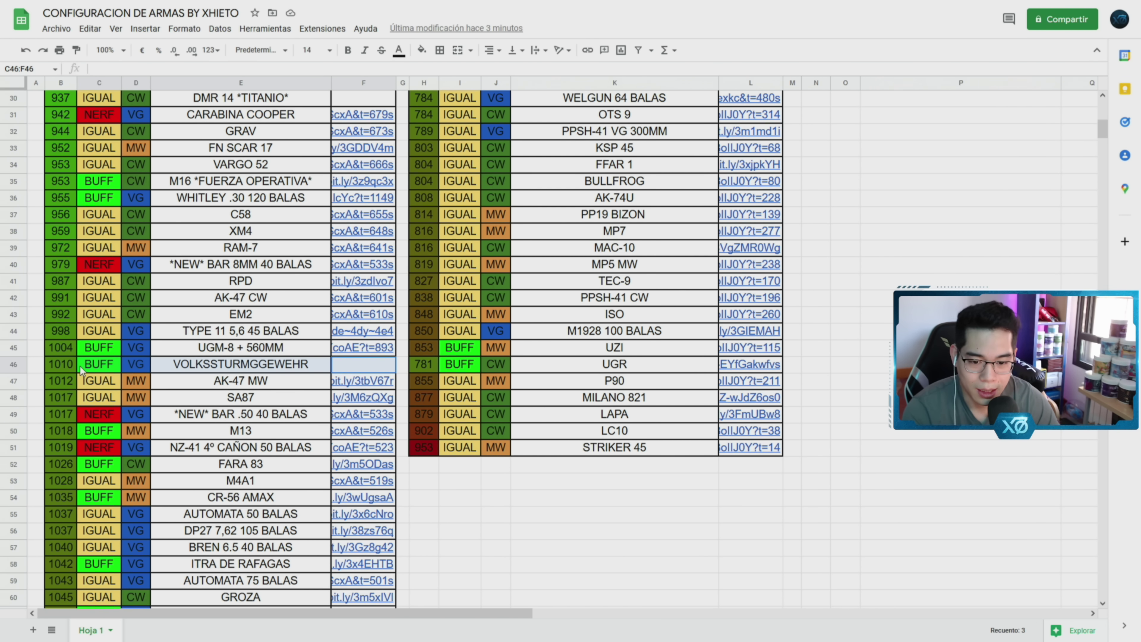
Review the SUBFUSILES table from ARMAGUERRA 550MM + 34 BALAS and MARCO 5 BOTTI 240MM through MP5 CW and UGR to UZI.
scroll(81, 366, up, 10)
click(584, 215)
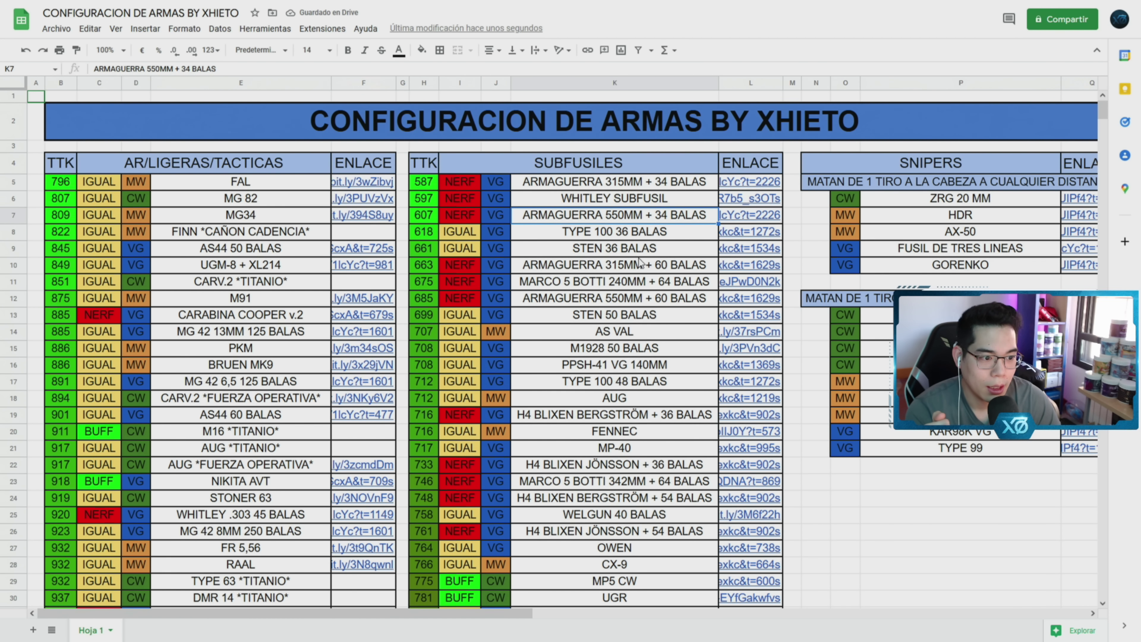
click(631, 284)
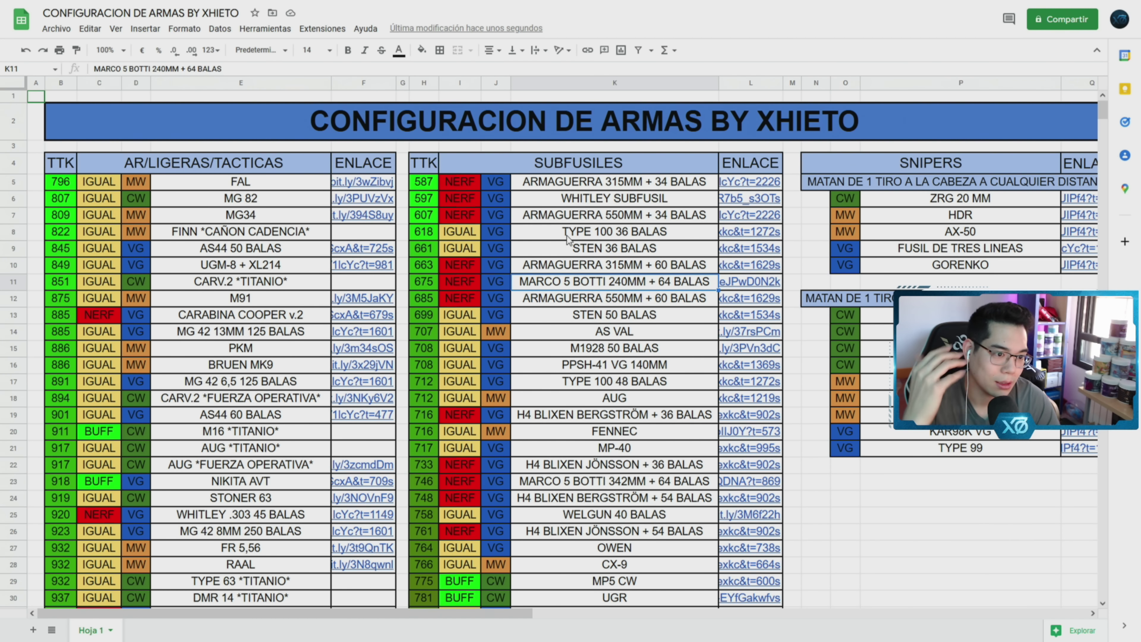
scroll(582, 282, down, 3)
click(627, 417)
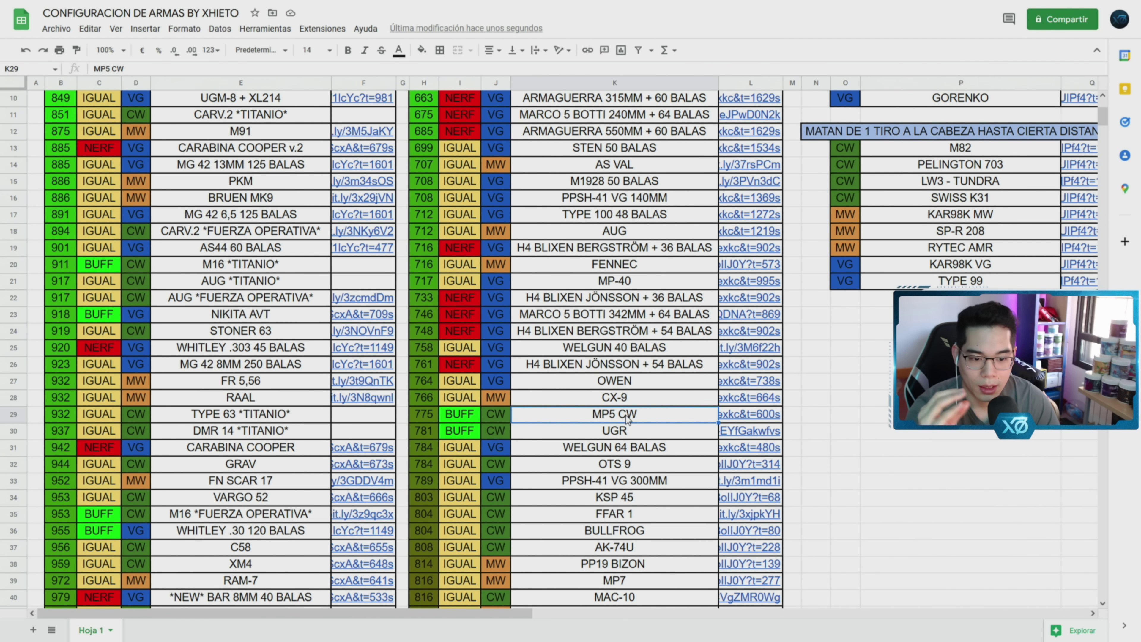
click(618, 430)
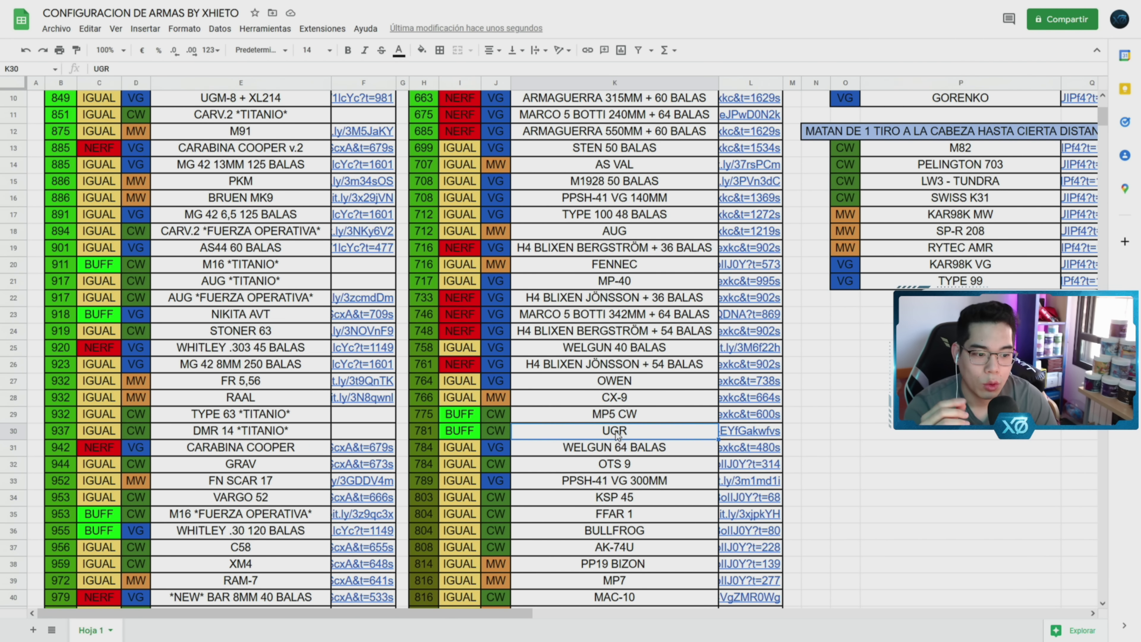
scroll(629, 472, down, 3)
scroll(646, 506, down, 2)
click(647, 450)
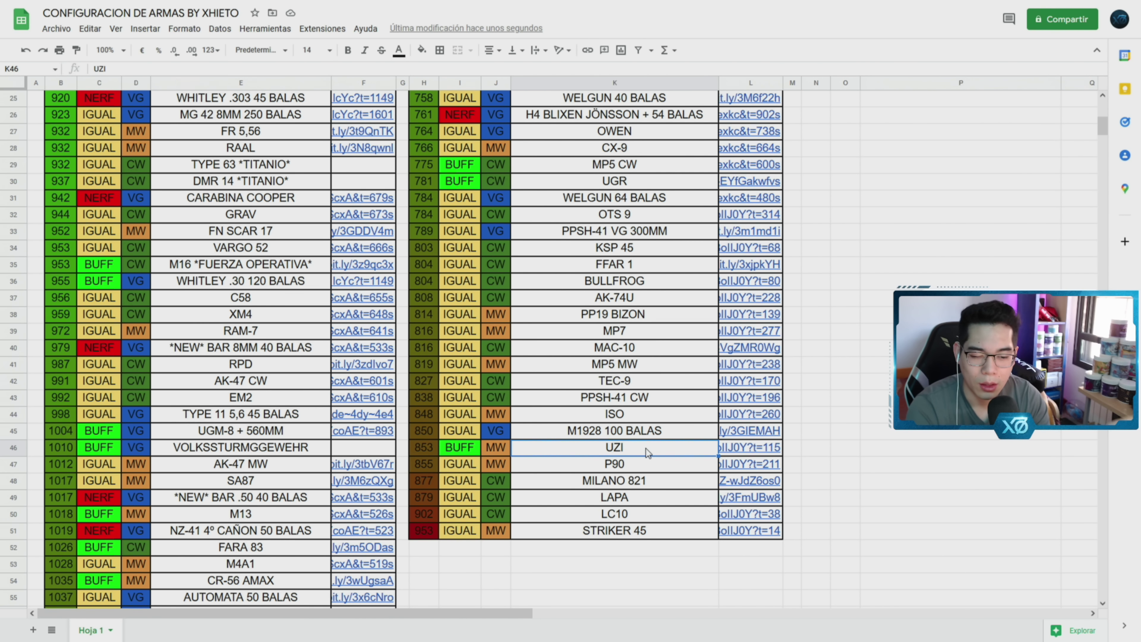